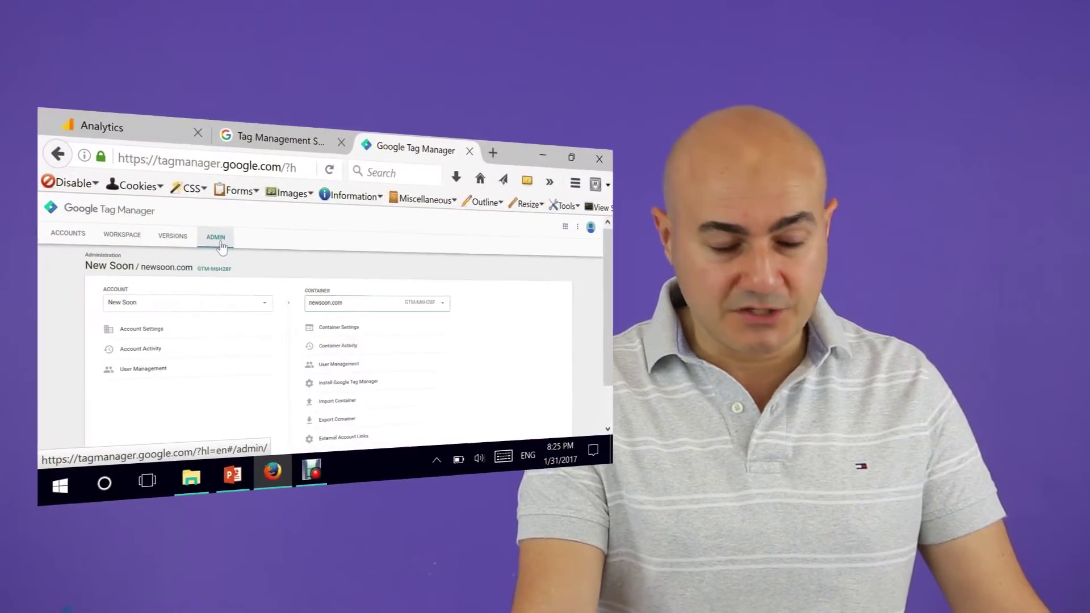
Step: Bring up the Google Tag Manager Admin page for the newsoon.com container (GTM-M6H28F) in Firefox
drag(748, 266, 745, 286)
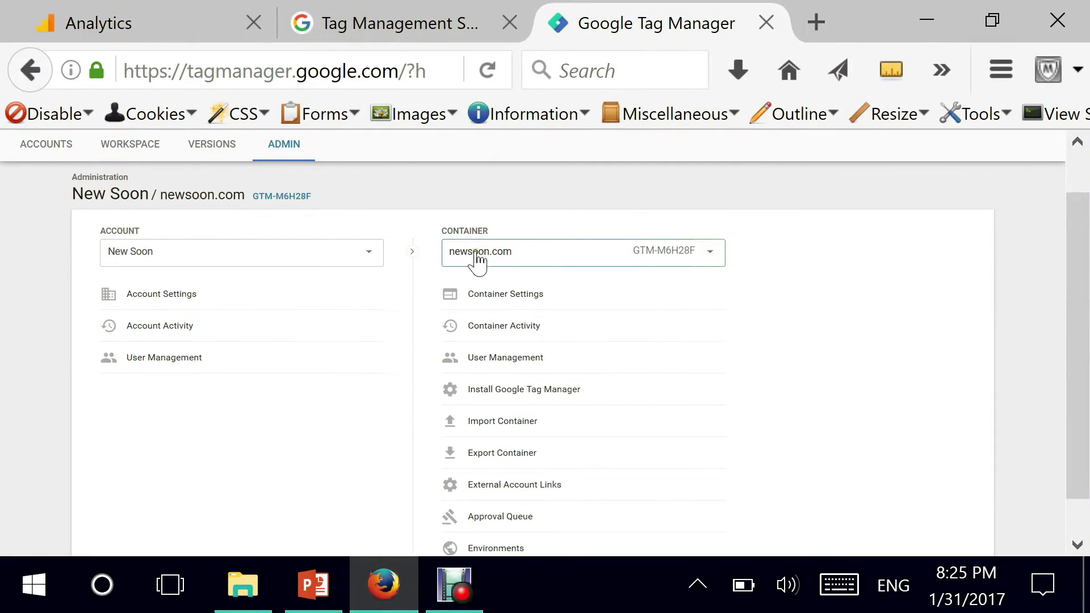
Step: Create a Web container named newsletter.newsoon.com from the Container dropdown
click(502, 257)
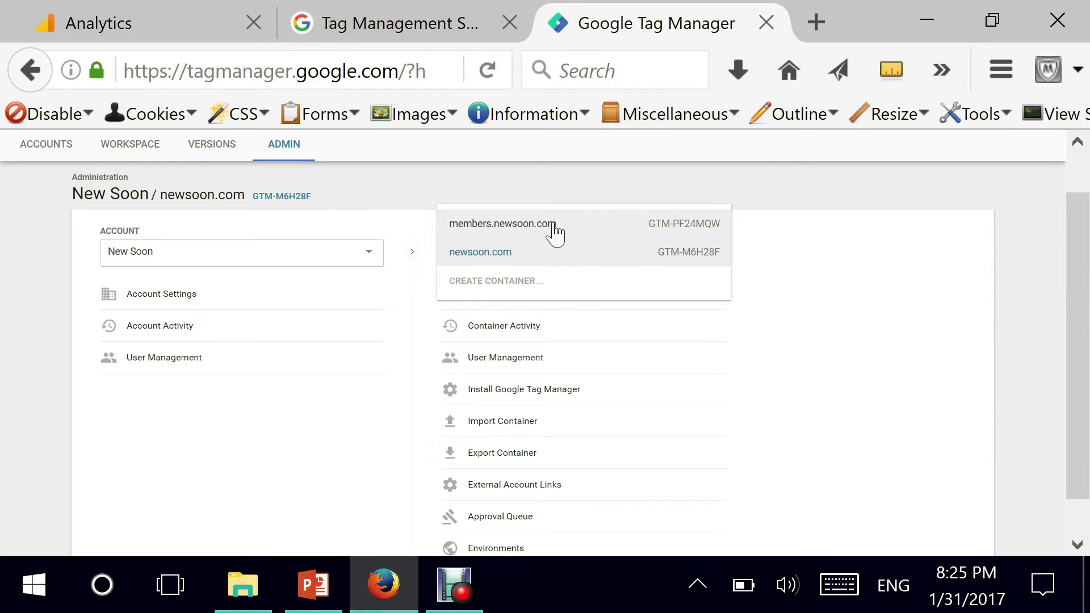
click(498, 284)
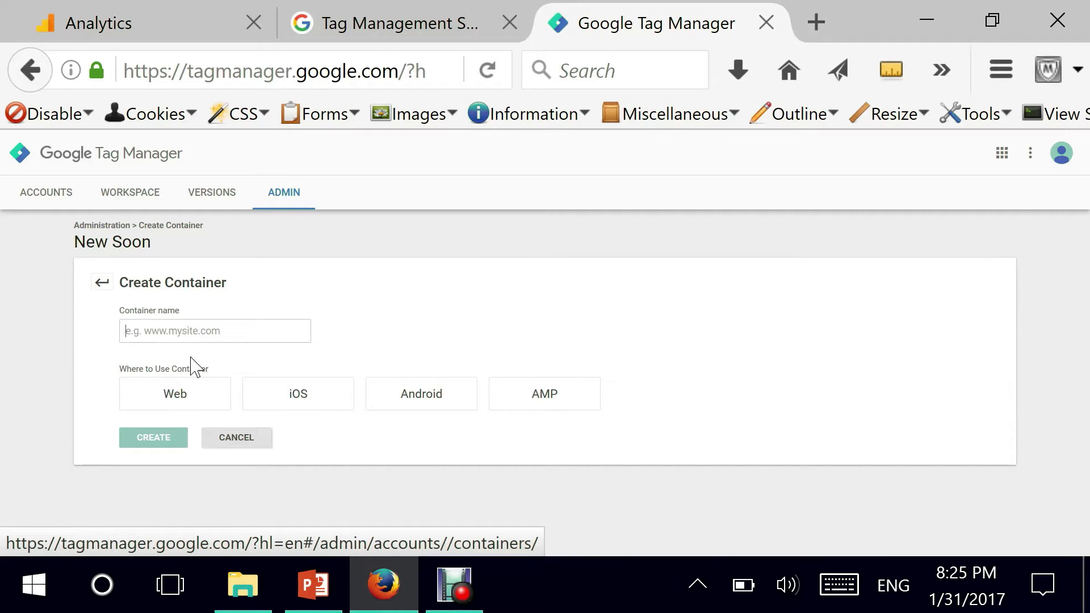
text(new)
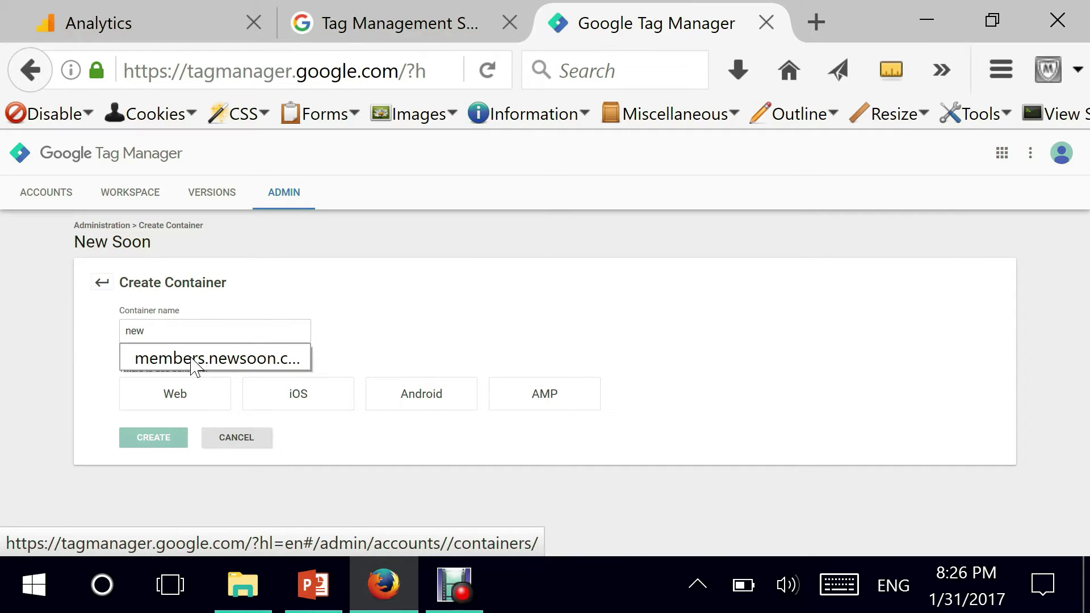
text(sle)
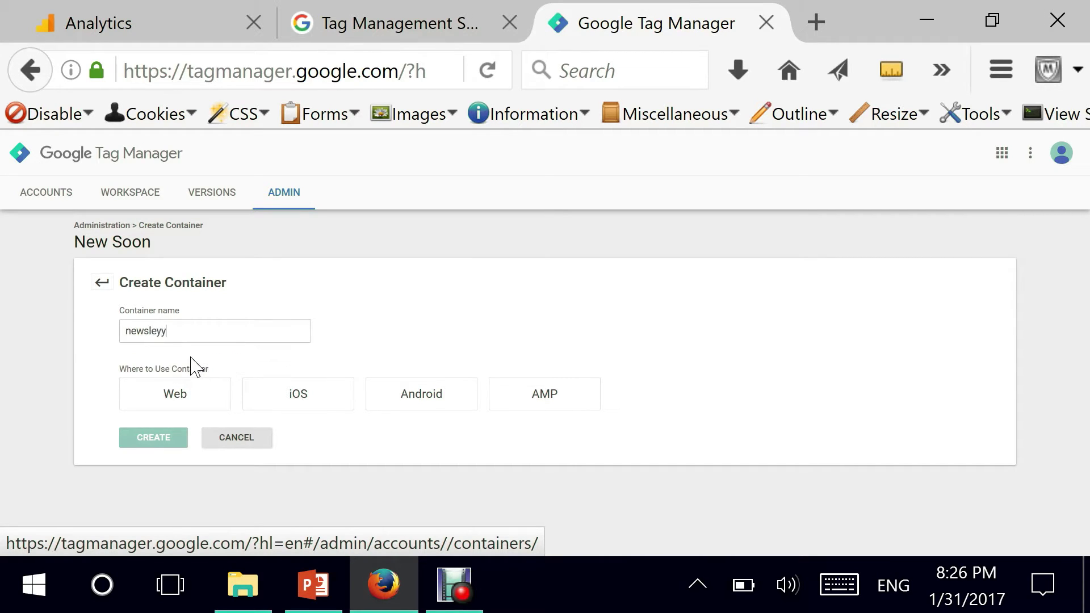
text(tter.newsoon.com)
click(172, 397)
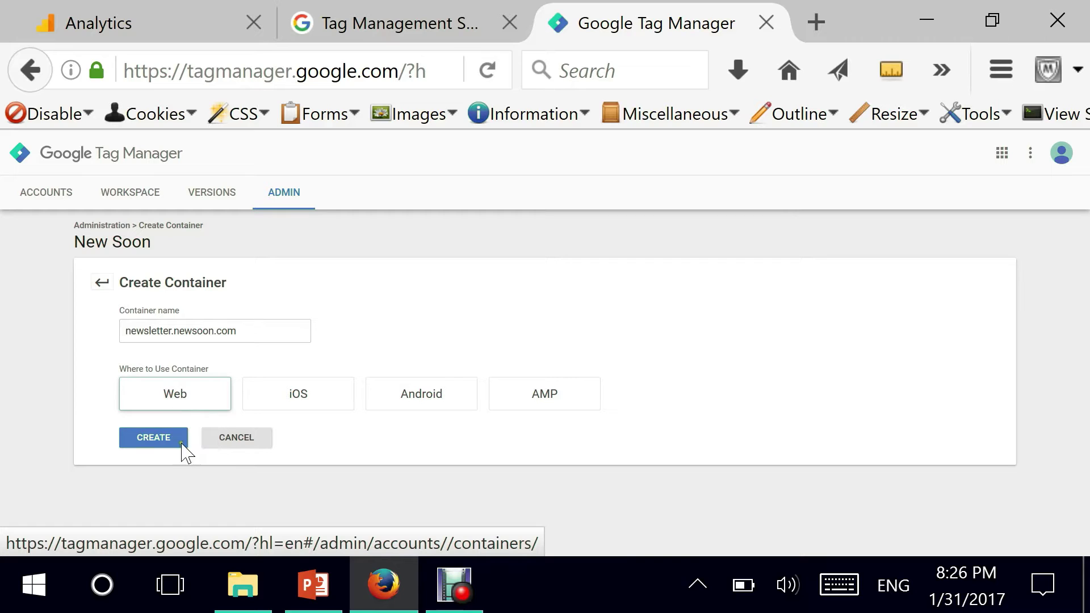
click(142, 440)
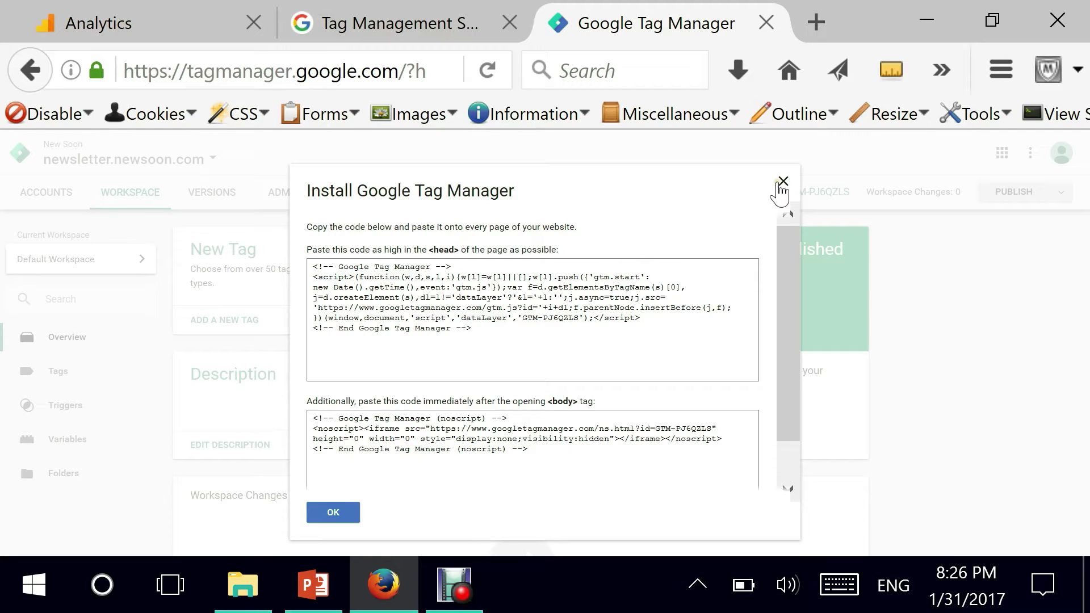
Step: Dismiss the install code snippet to reach the newsletter.newsoon.com workspace overview
click(332, 513)
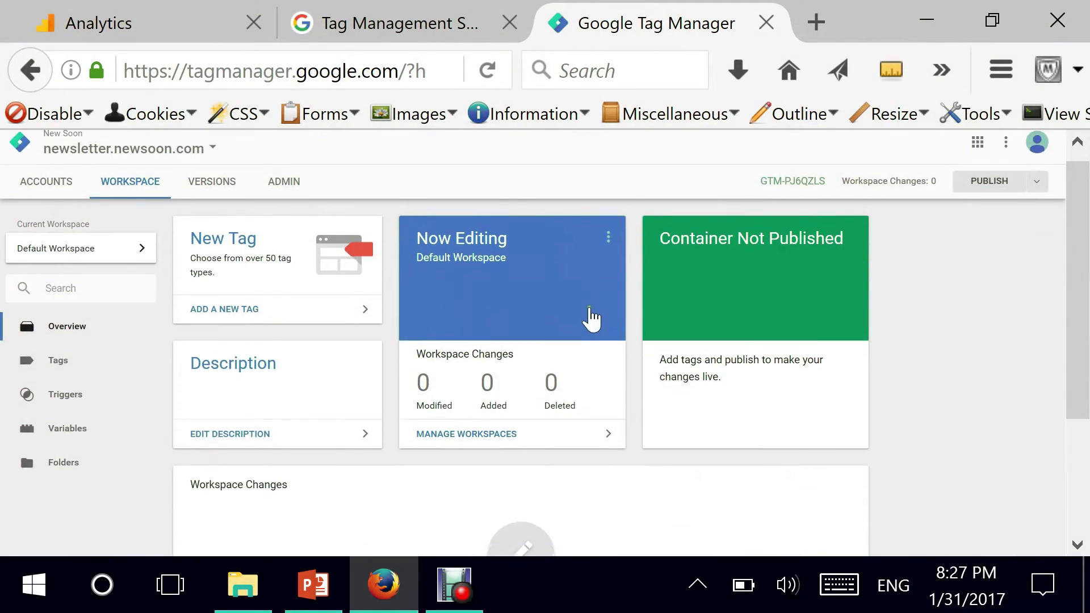
scroll(585, 346, up, 2)
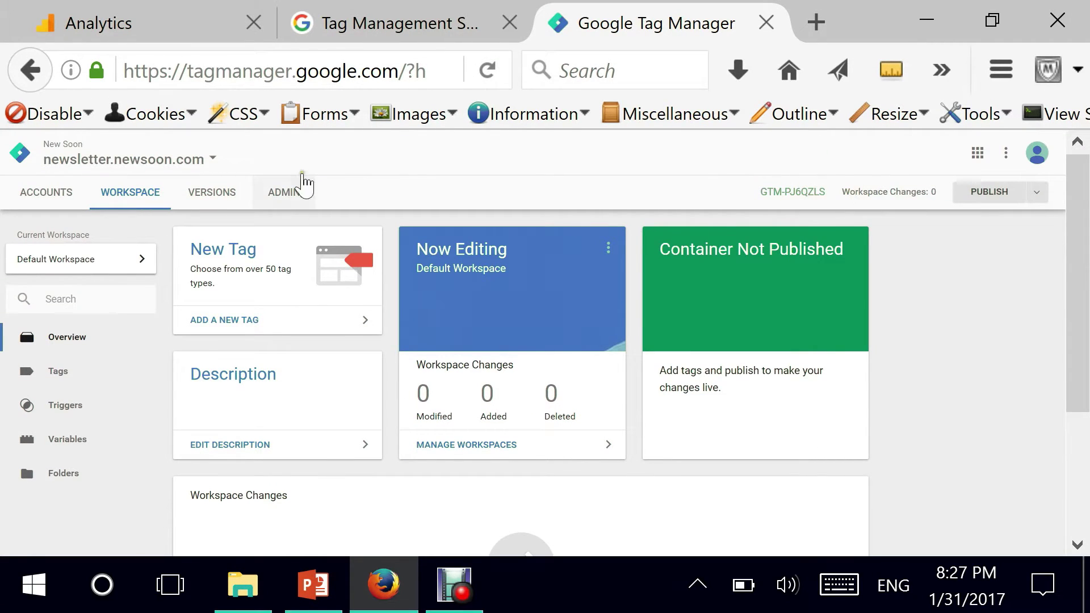
Step: Open Admin and review the container list, keeping newsletter.newsoon.com (GTM-PJ6QZLS) selected
click(288, 196)
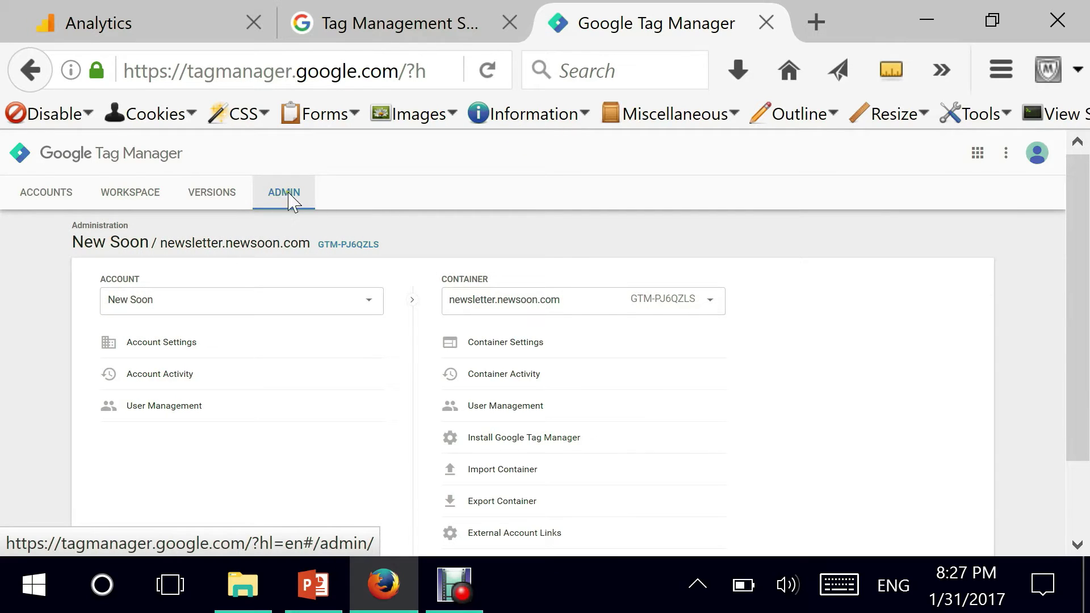
click(534, 306)
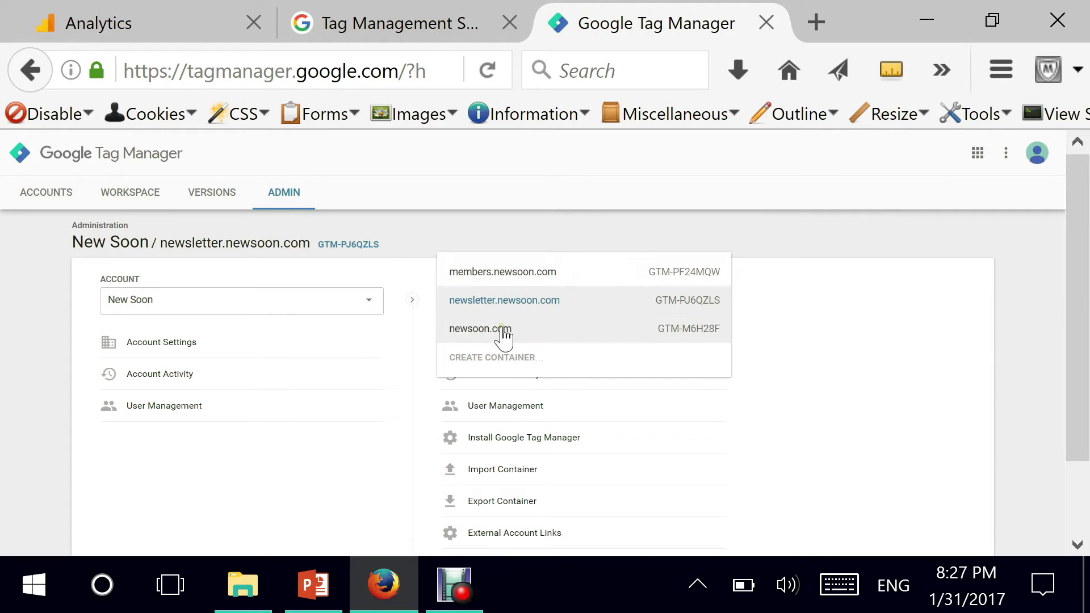
scroll(1082, 305, down, 1)
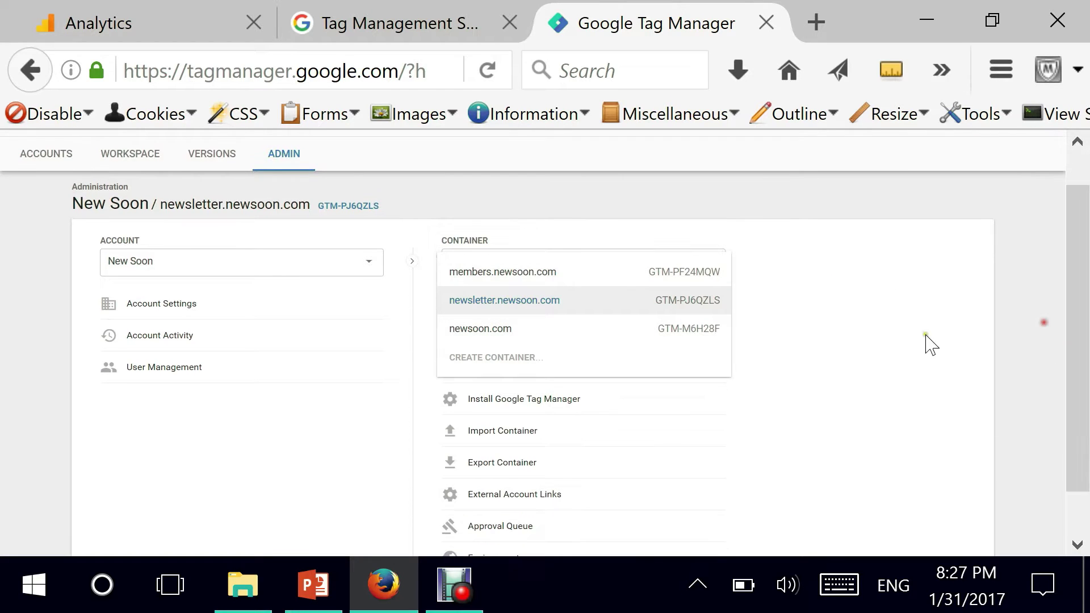
click(1000, 289)
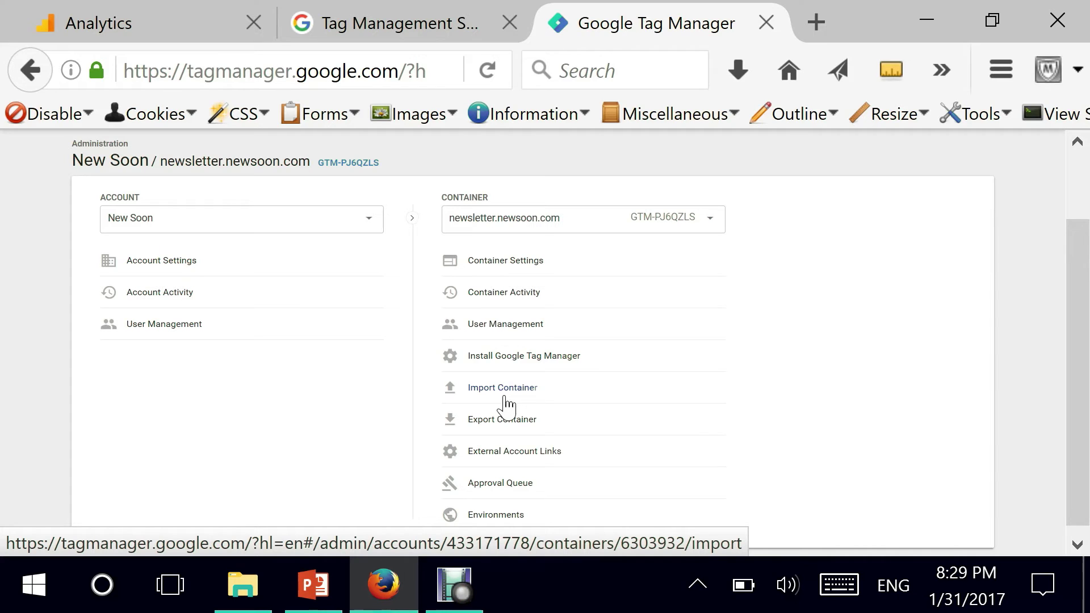
Step: Open Import Container in the Container column of the Admin page
click(504, 389)
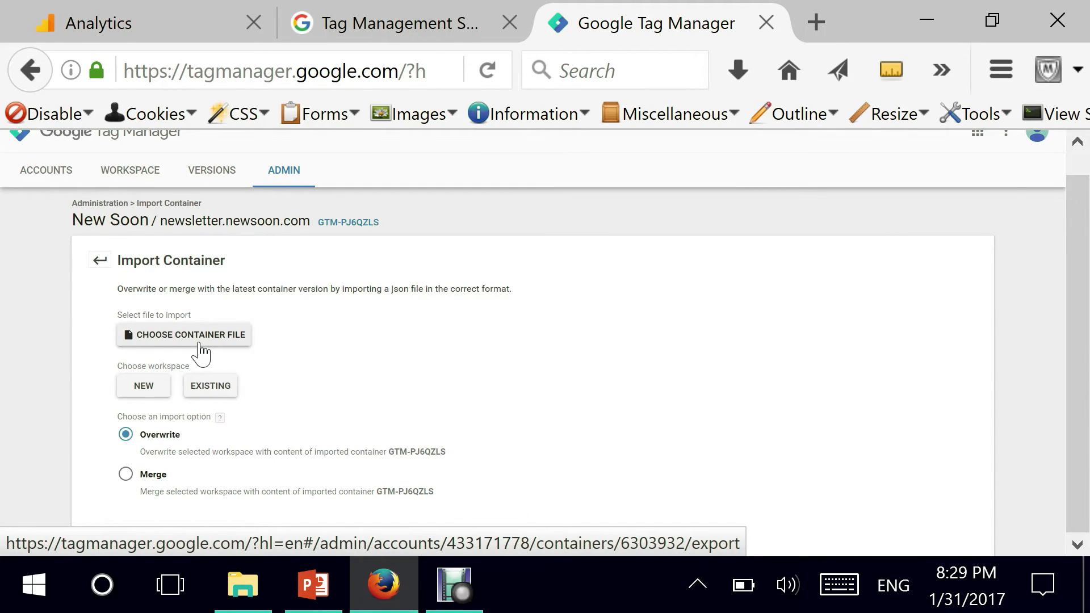
Step: Return to Firefox's Import Container page and open the container file picker
click(929, 11)
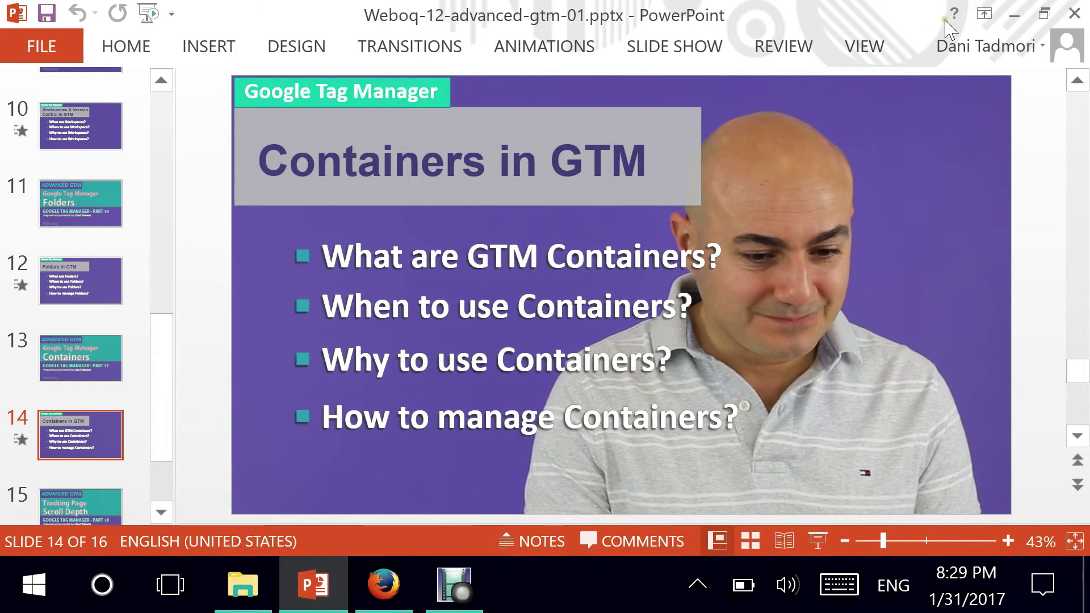
click(1015, 13)
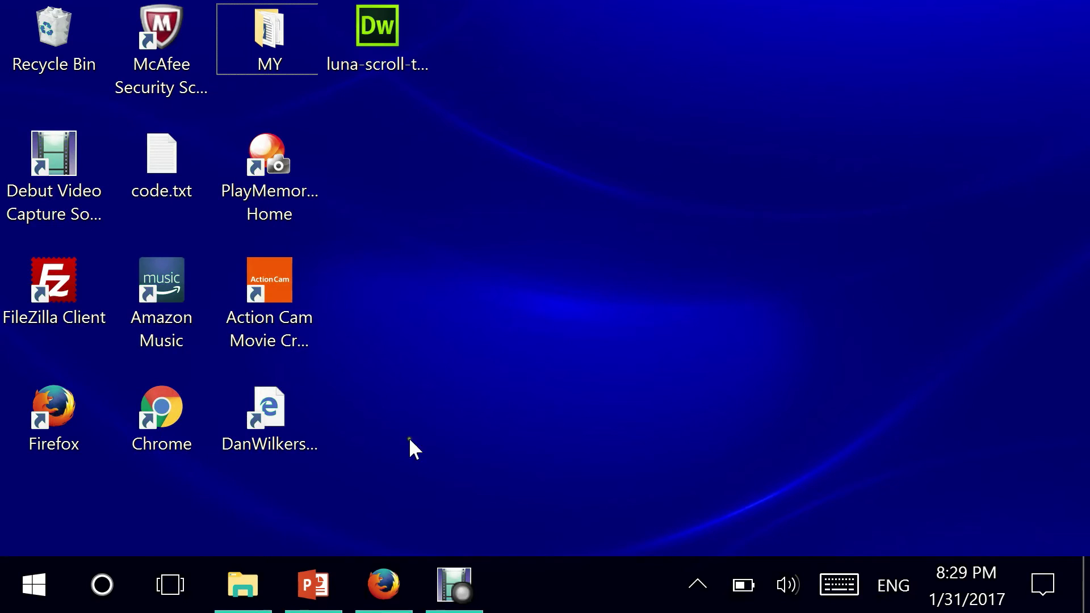
click(454, 587)
click(383, 585)
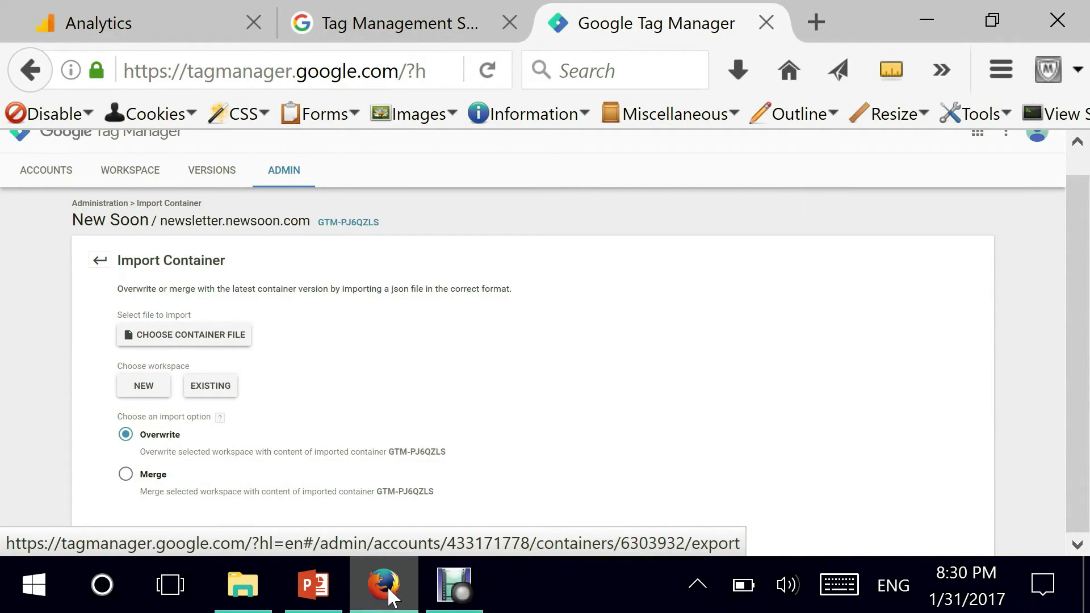
click(208, 350)
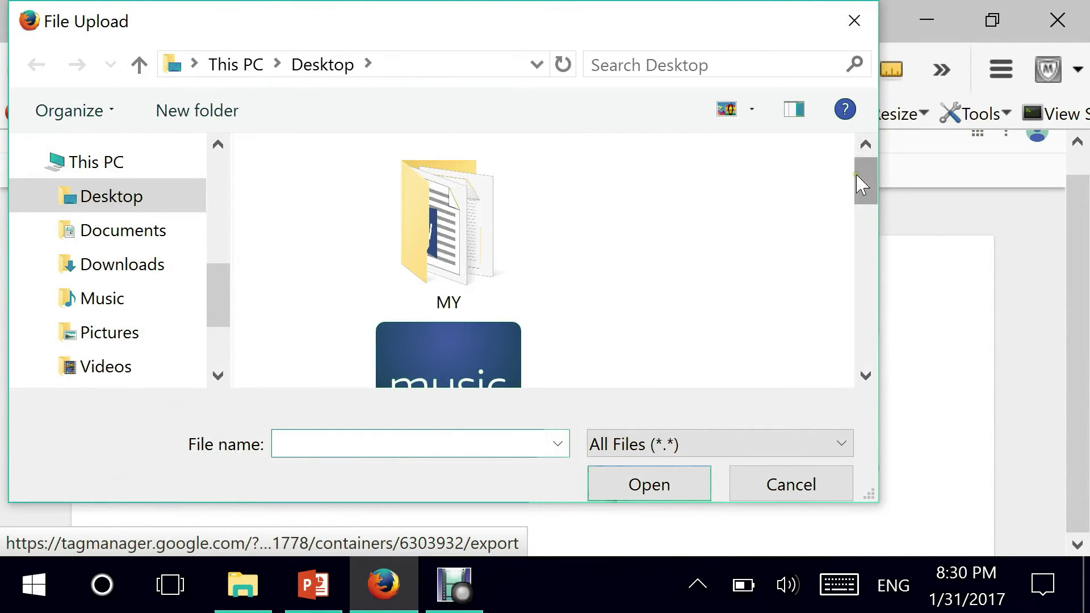
Step: Choose luna-scroll-tracking.json from the Desktop and target an existing workspace
drag(860, 183, 877, 375)
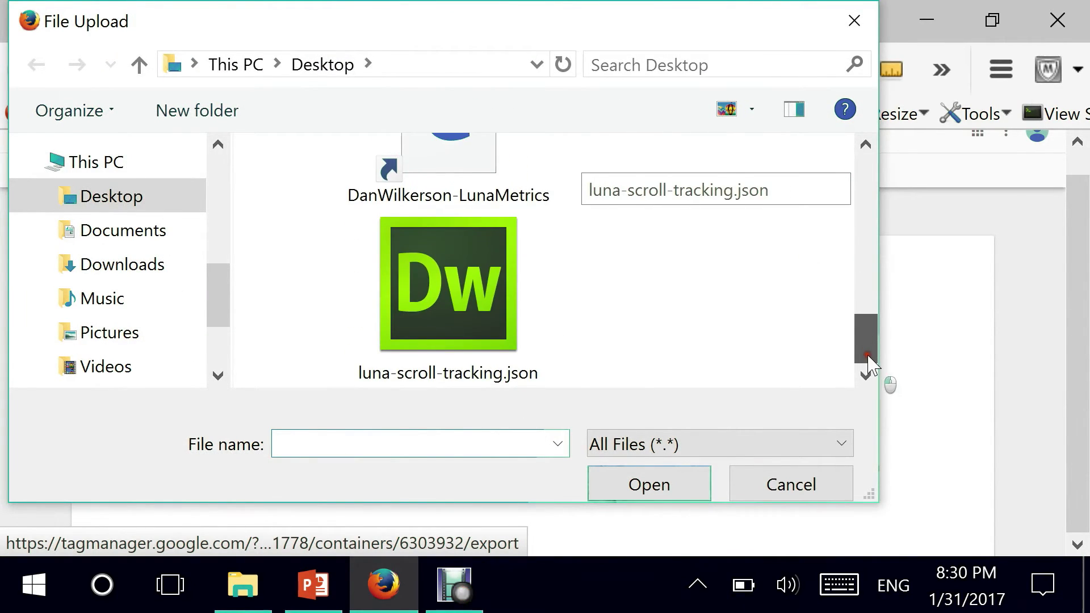
double_click(492, 316)
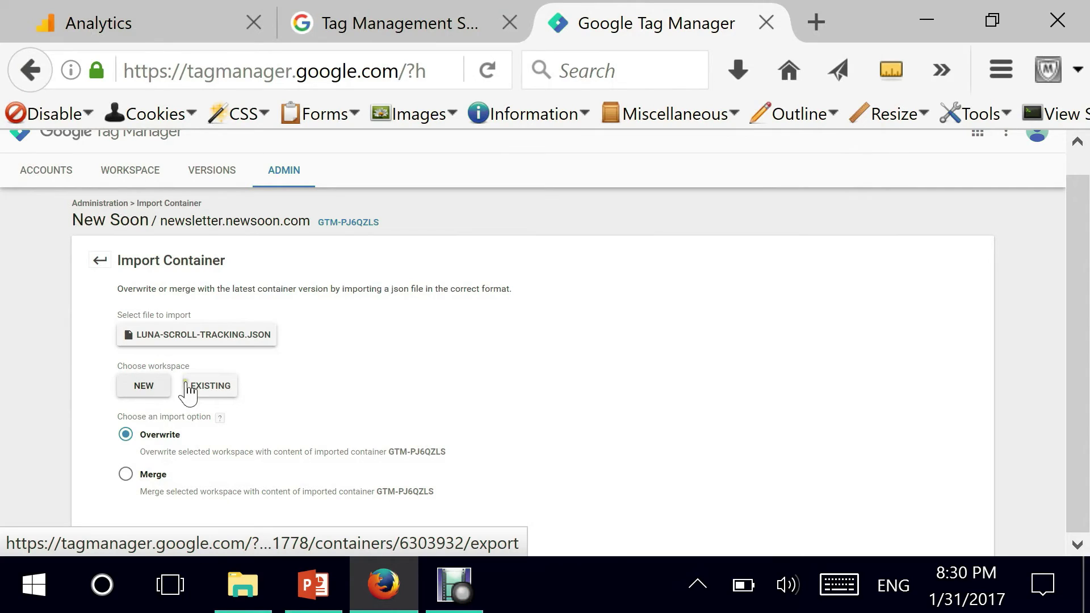
click(221, 386)
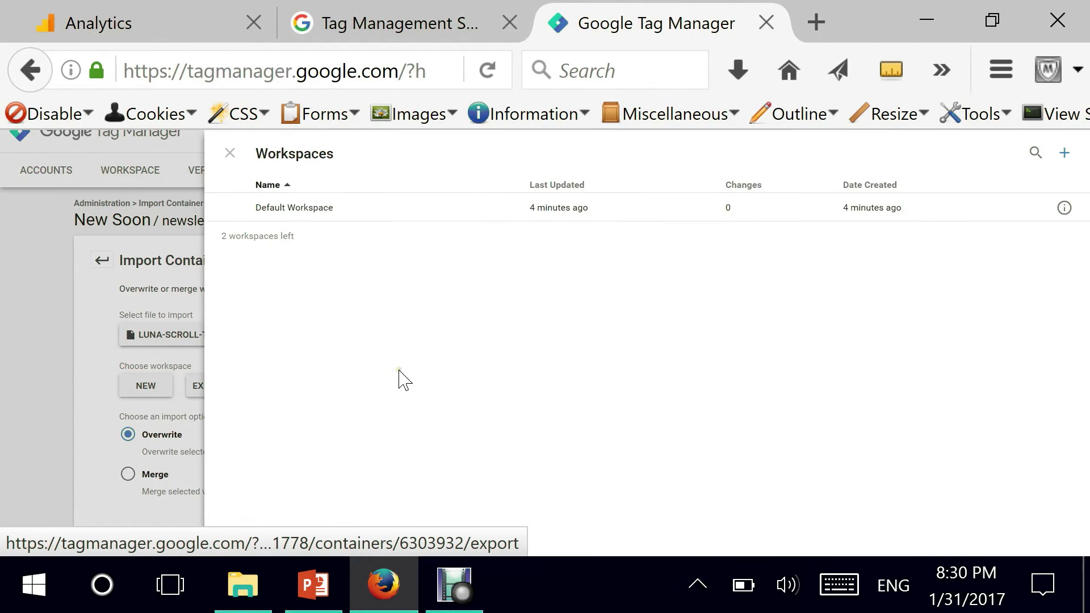
Step: Add a new workspace named 'Sandbox Workspace' and save it as the import target
click(44, 391)
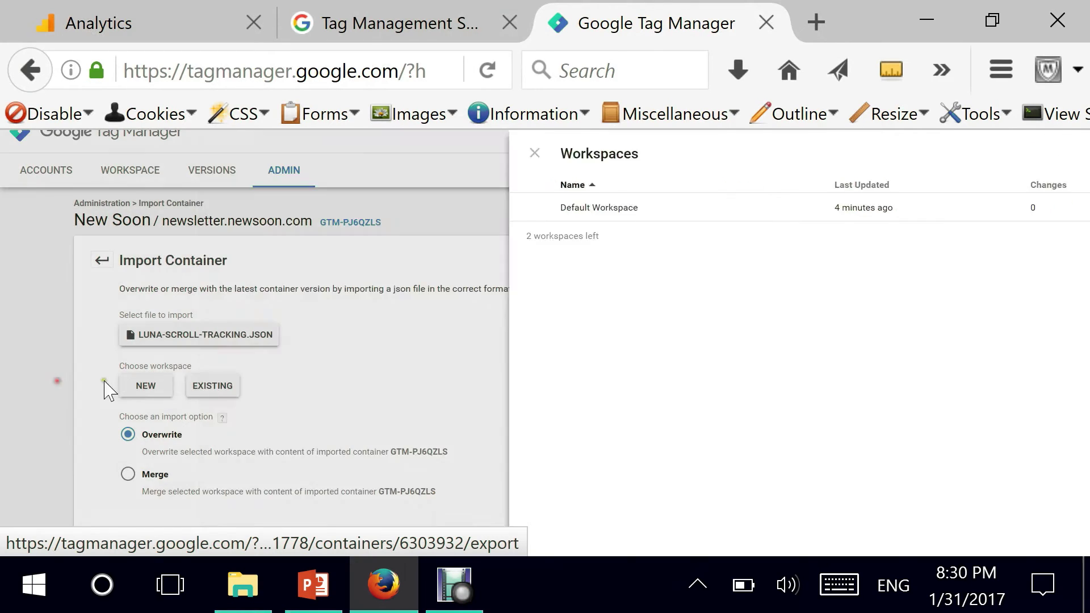
click(143, 389)
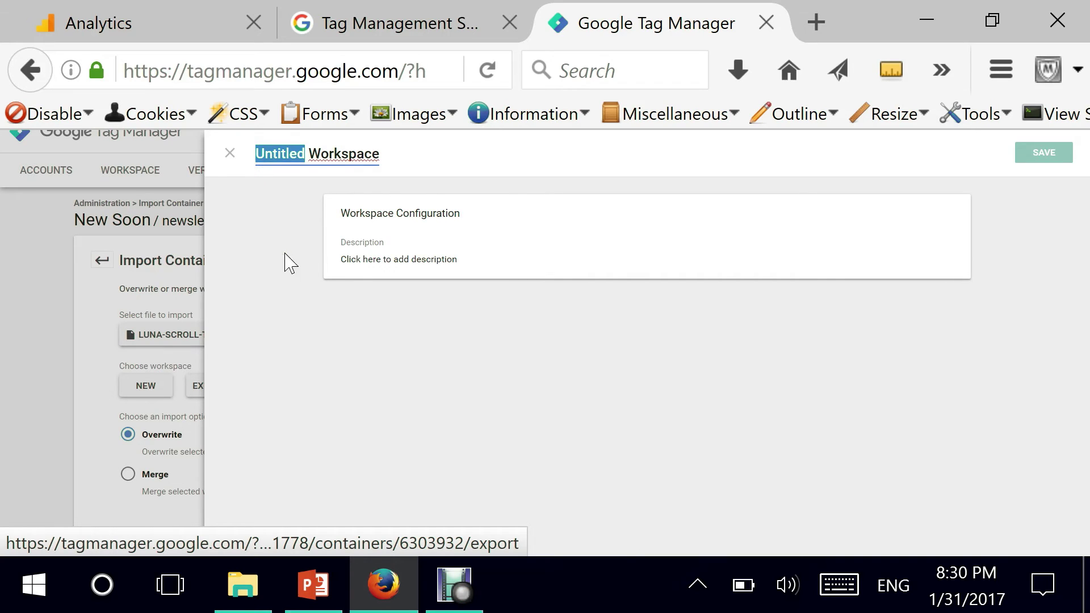
text(Sandbox)
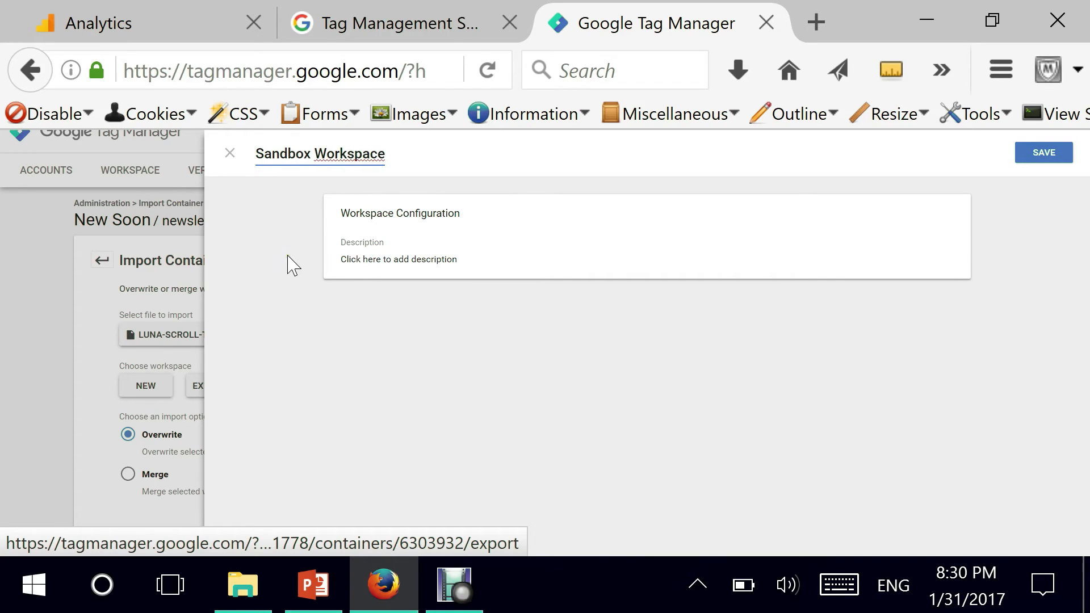
click(1043, 157)
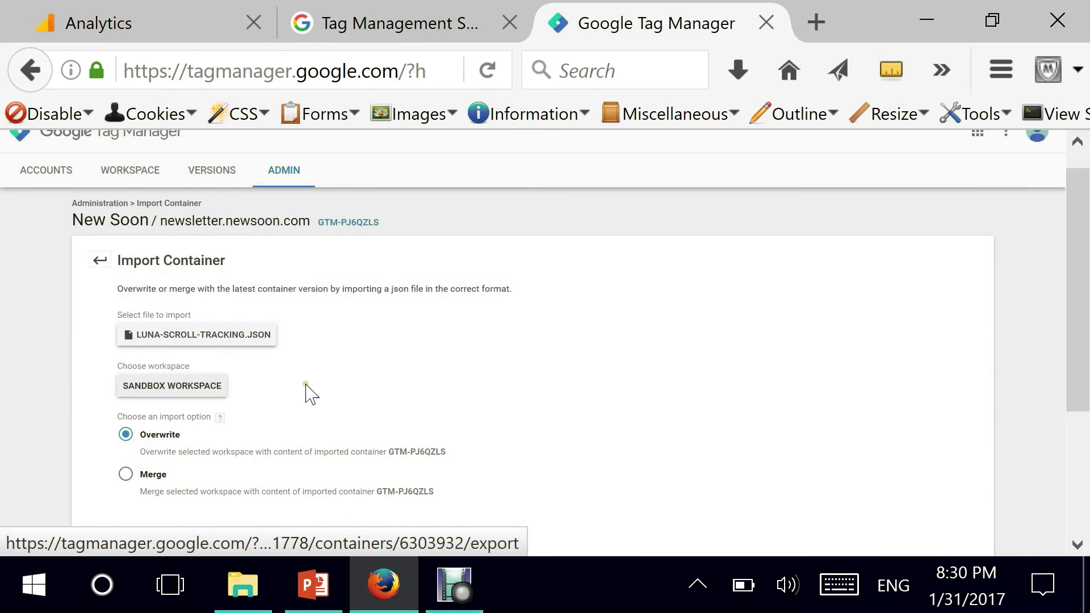
scroll(318, 389, down, 2)
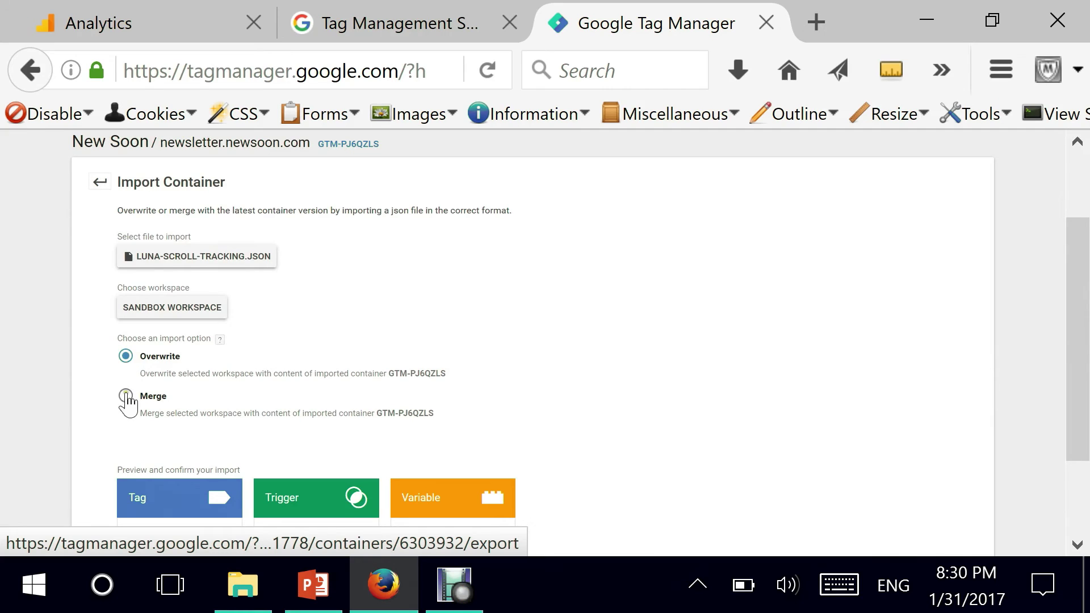
Step: Import with Merge, renaming conflicting tags, triggers and variables, and confirm
click(125, 395)
scroll(231, 390, down, 3)
scroll(232, 390, down, 1)
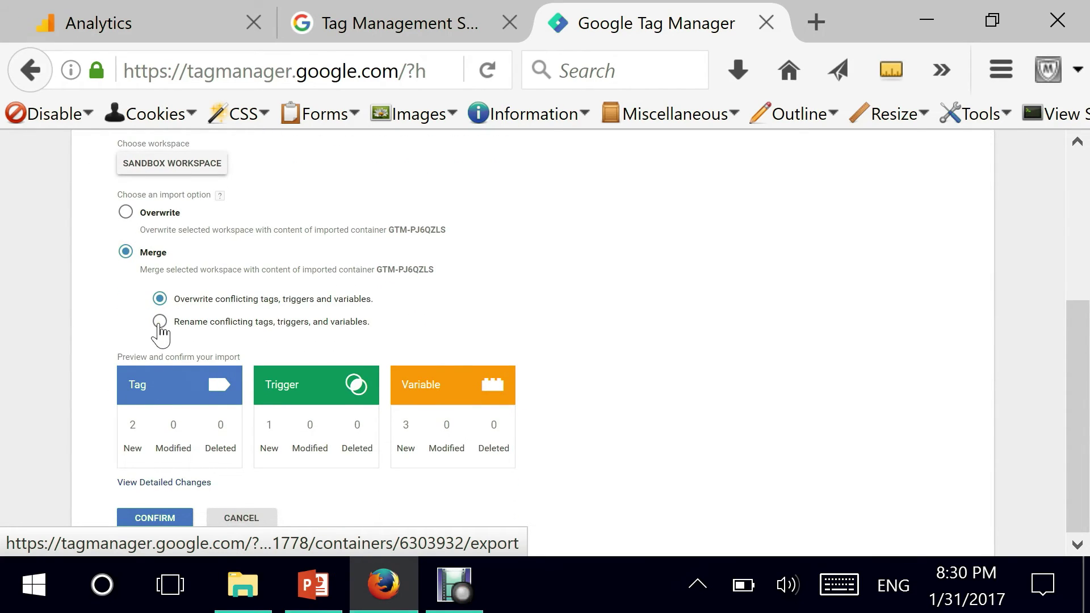
click(161, 322)
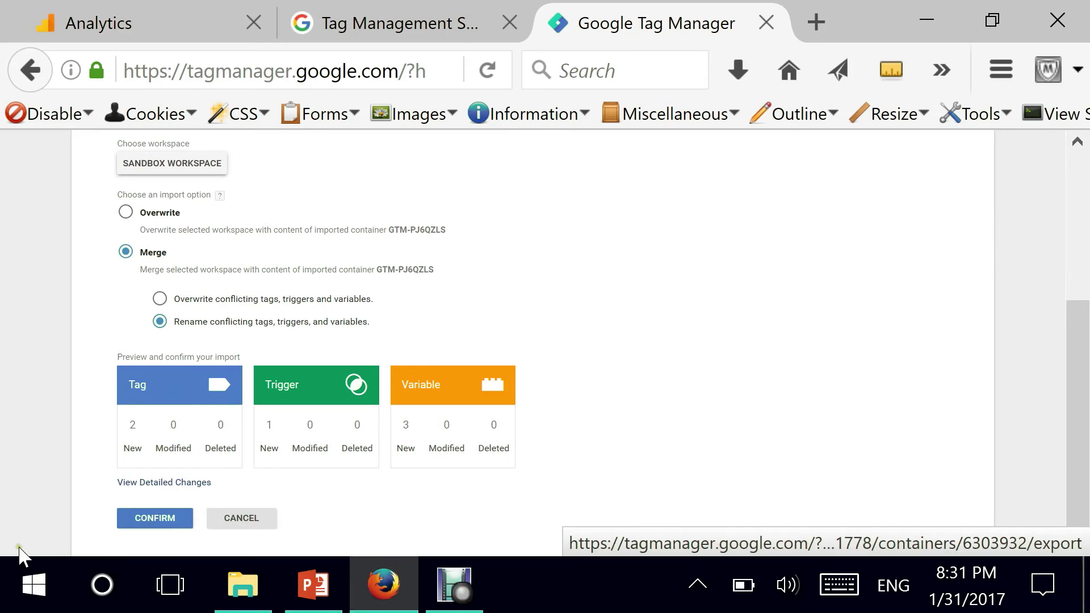
click(158, 522)
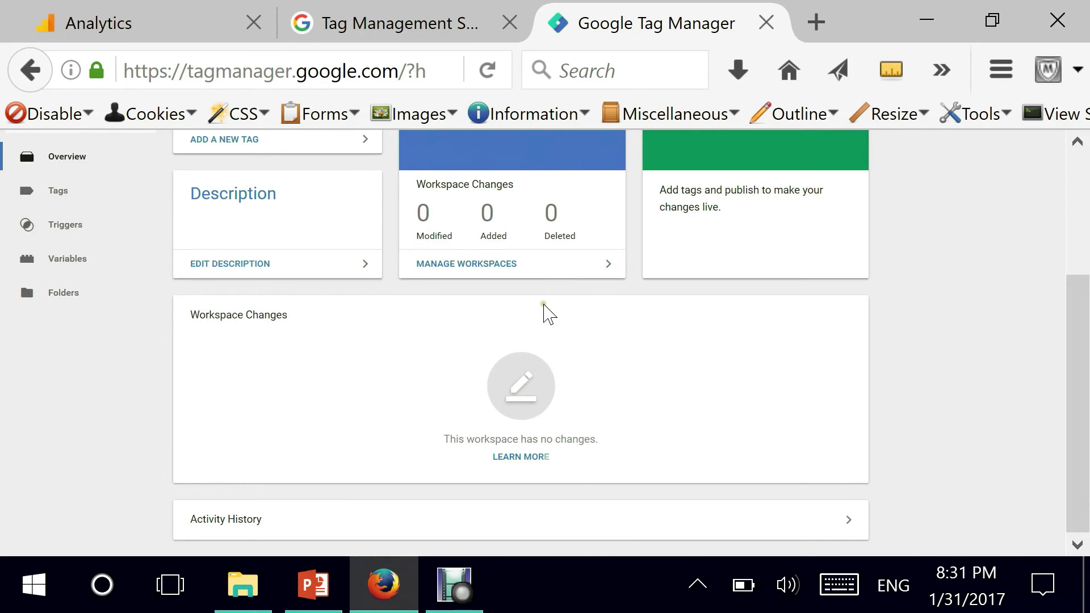
scroll(544, 313, up, 3)
Step: Switch to Sandbox Workspace and scroll to its 7 added Workspace Changes
scroll(544, 312, up, 1)
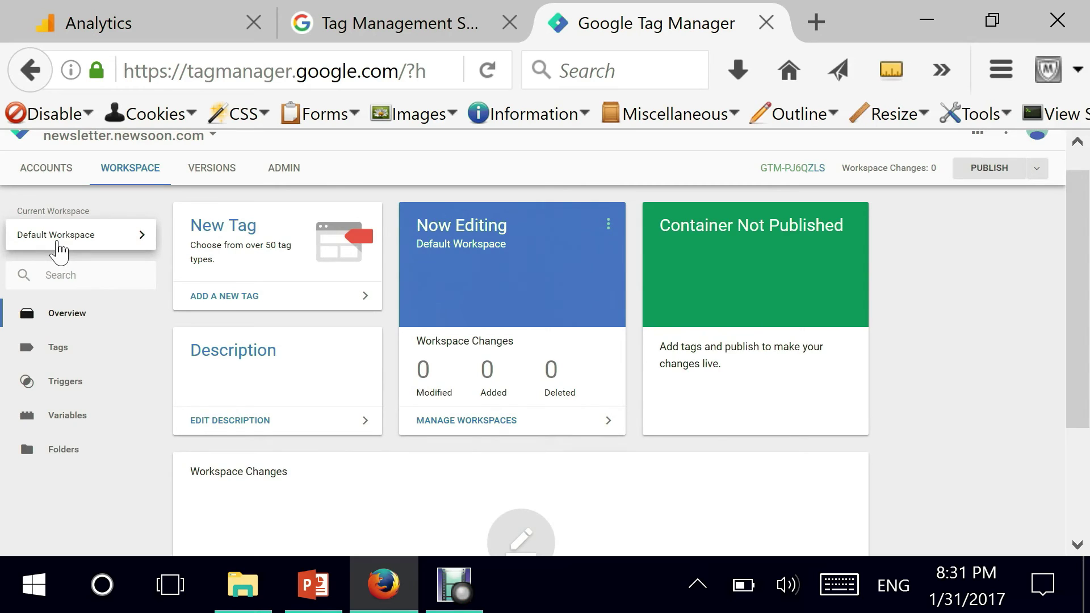
click(58, 248)
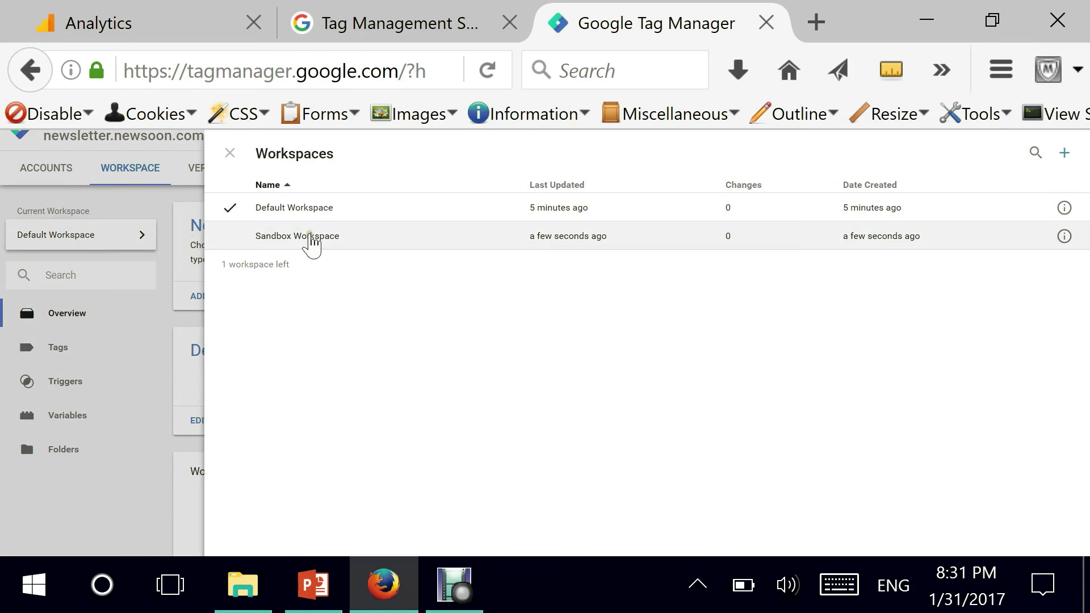
click(320, 237)
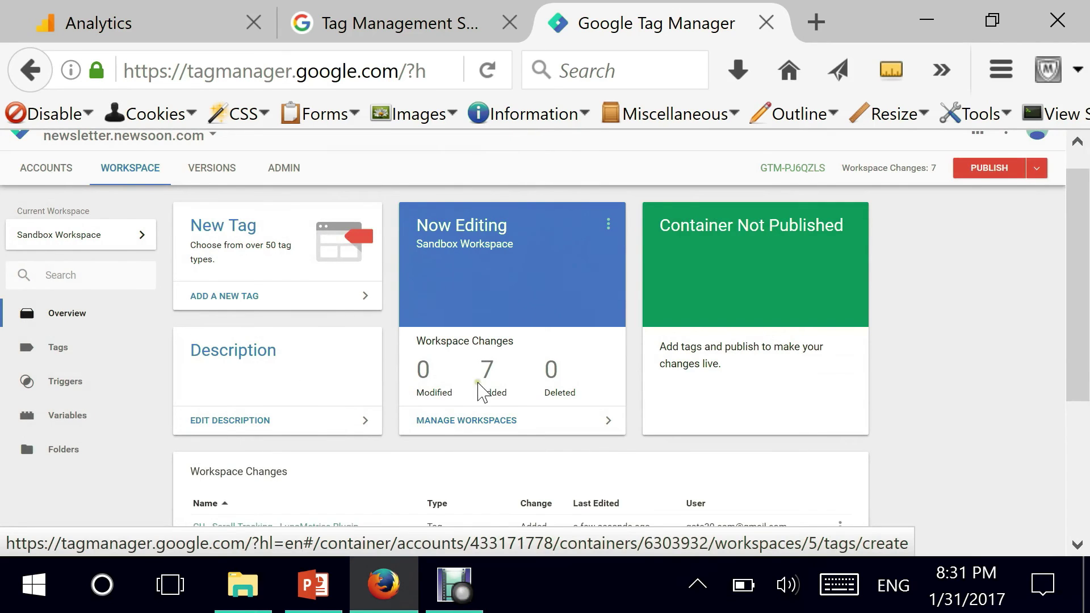
scroll(488, 375, down, 3)
scroll(489, 374, down, 4)
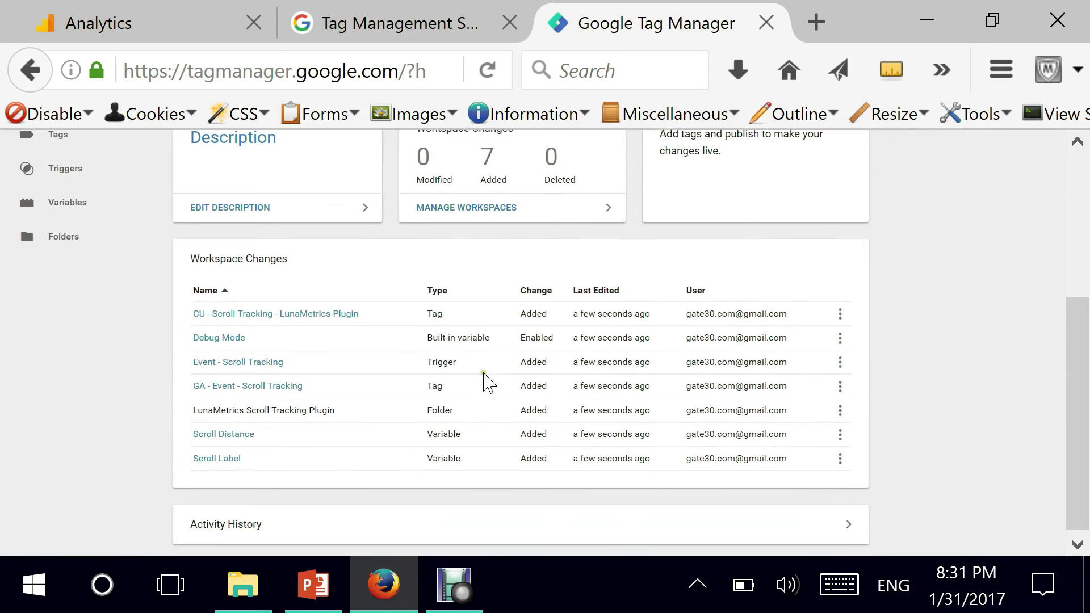